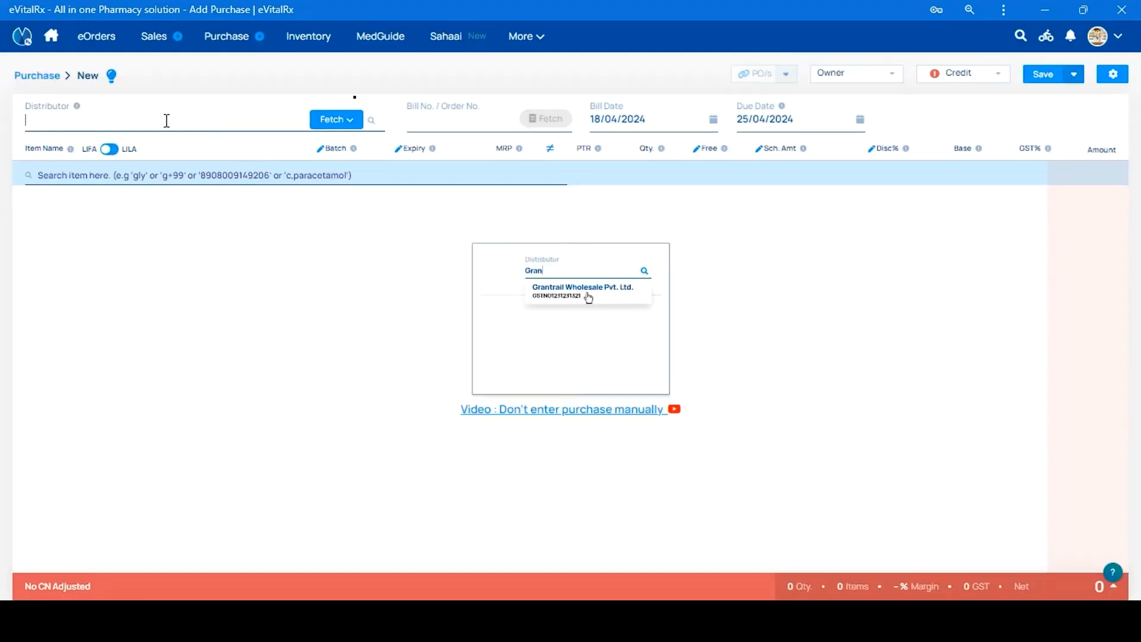
# Select Chethana Pharma Private Limited as the purchase's distributor and change the order type to Delivery Challan
pyautogui.write('Cheth')
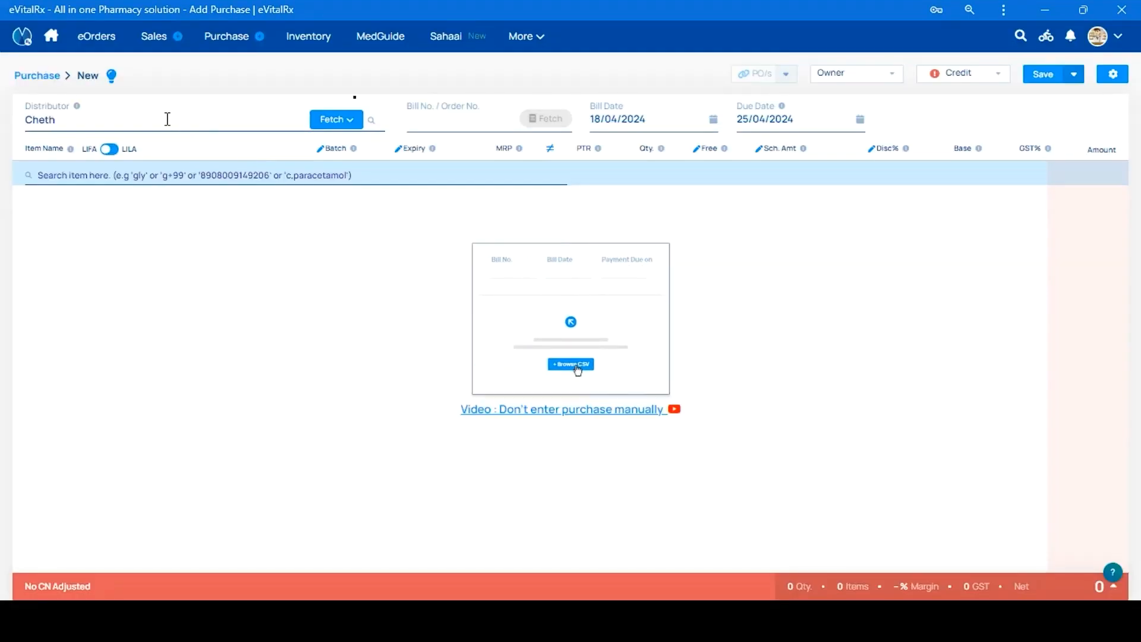
pyautogui.click(166, 145)
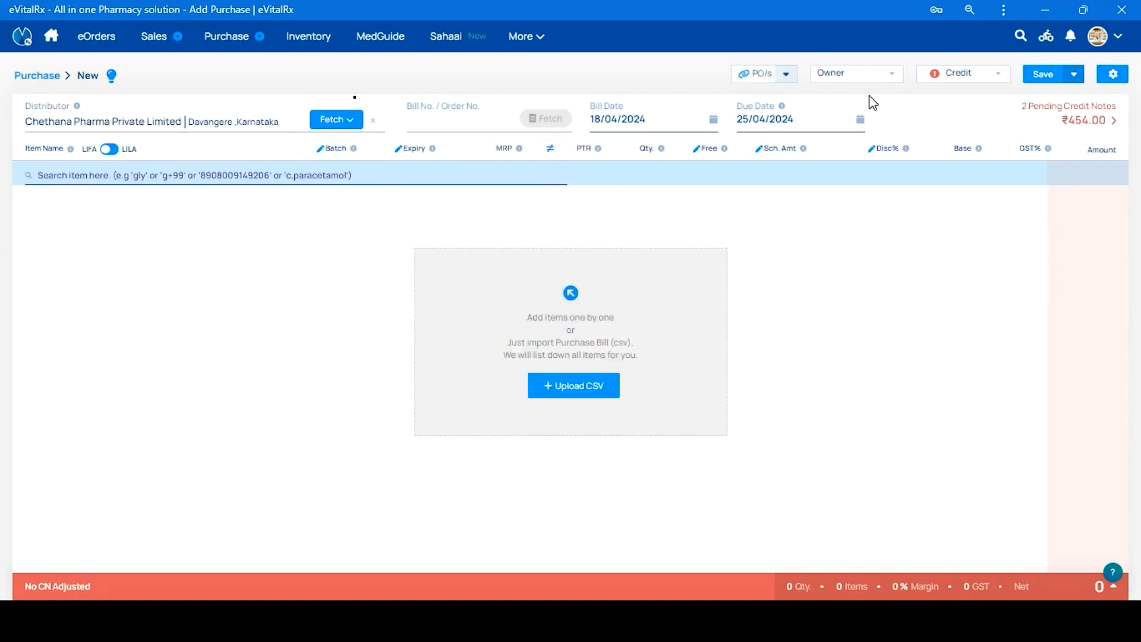
pyautogui.click(1113, 76)
pyautogui.click(585, 453)
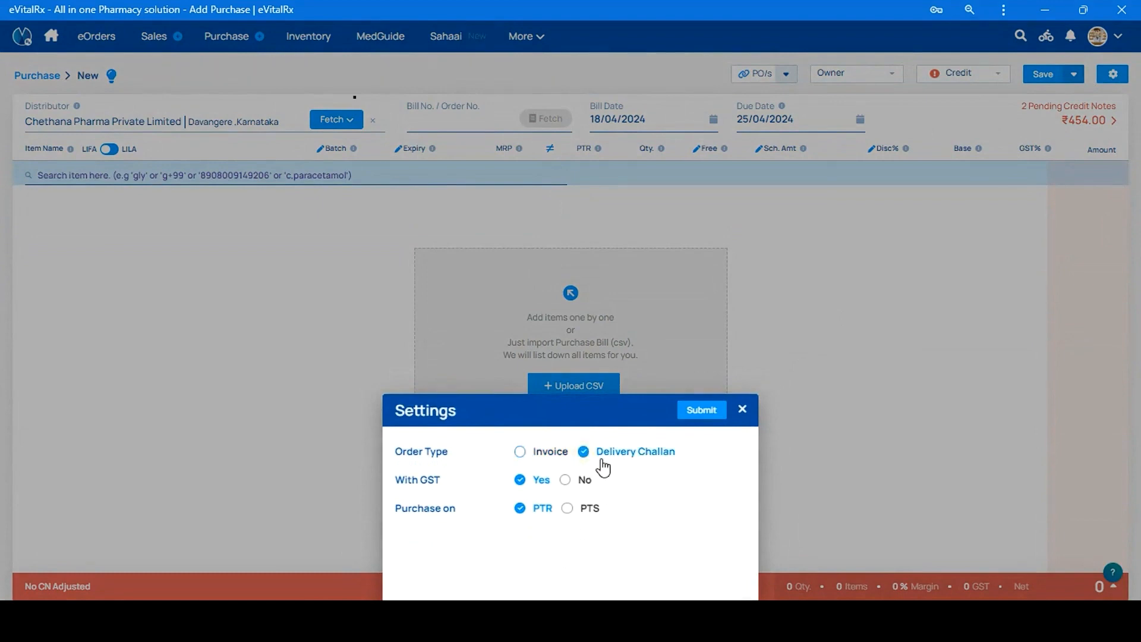
pyautogui.click(701, 411)
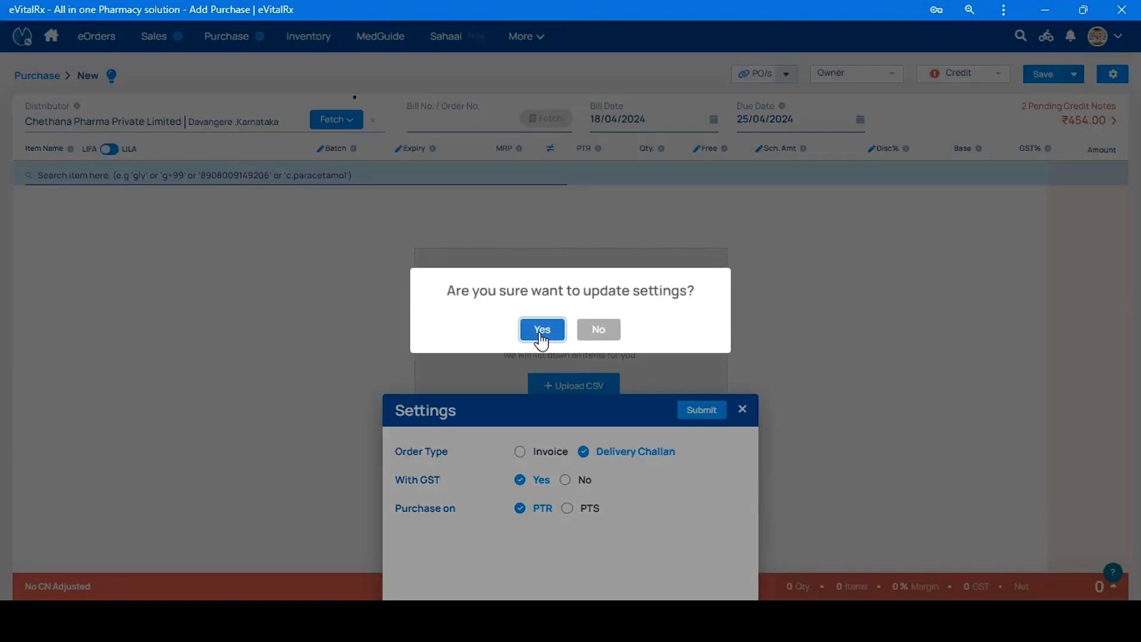
pyautogui.click(540, 327)
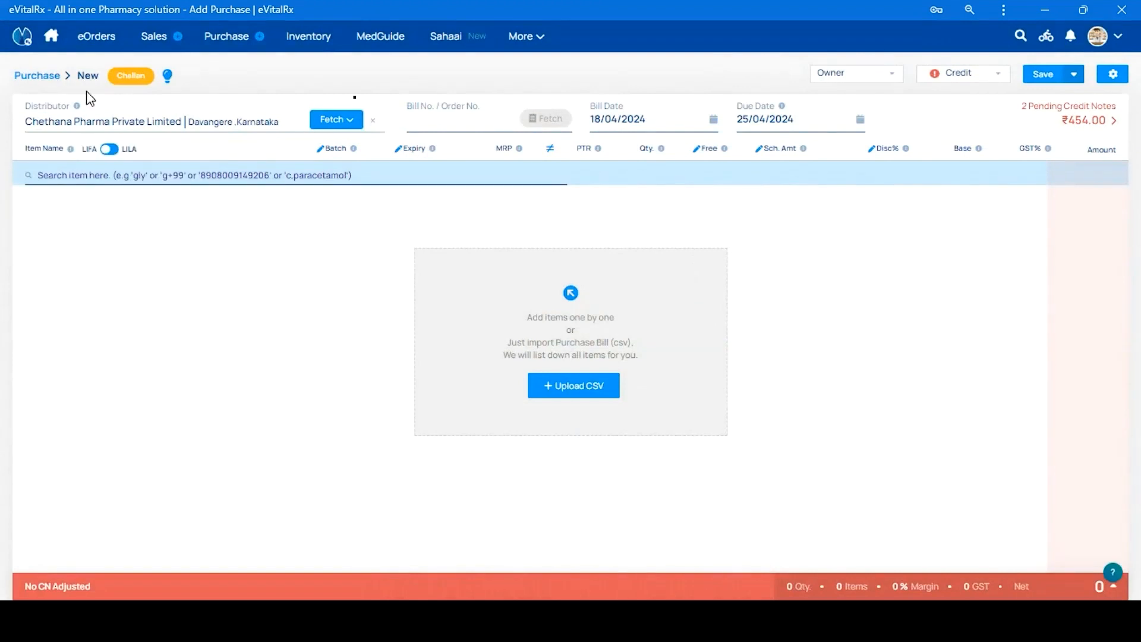
# Enter bill number CHALLAN1, add Eno Cola Sachet, Eno Orange Sachet and Dolokind-SR Tablet, and save the challan
pyautogui.click(481, 123)
pyautogui.write('CH')
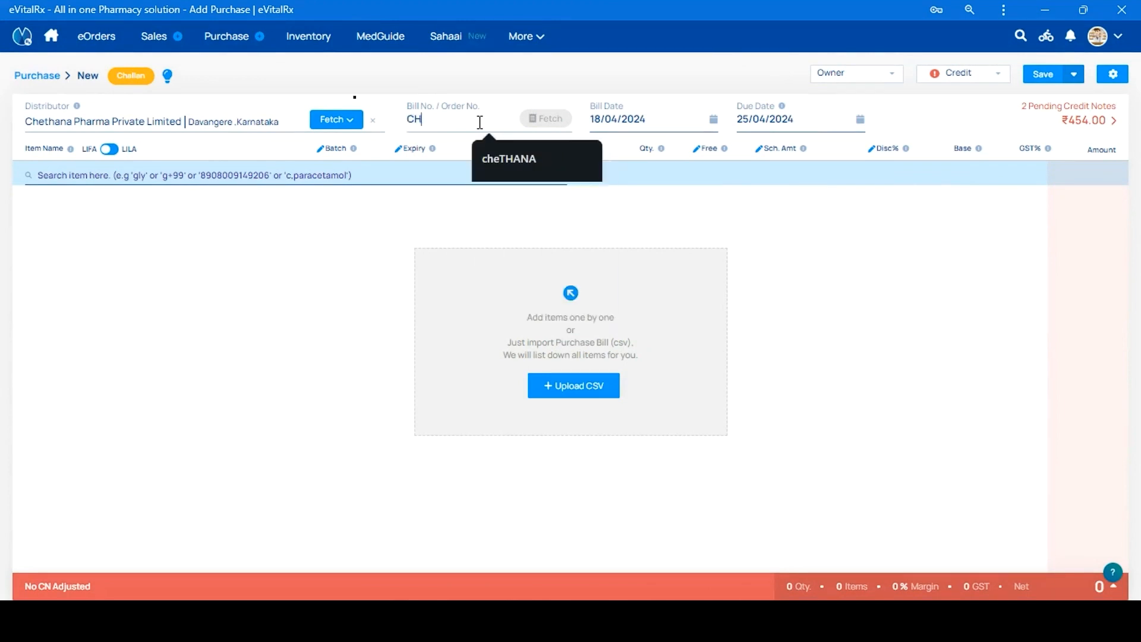
pyautogui.write('ALLAN1')
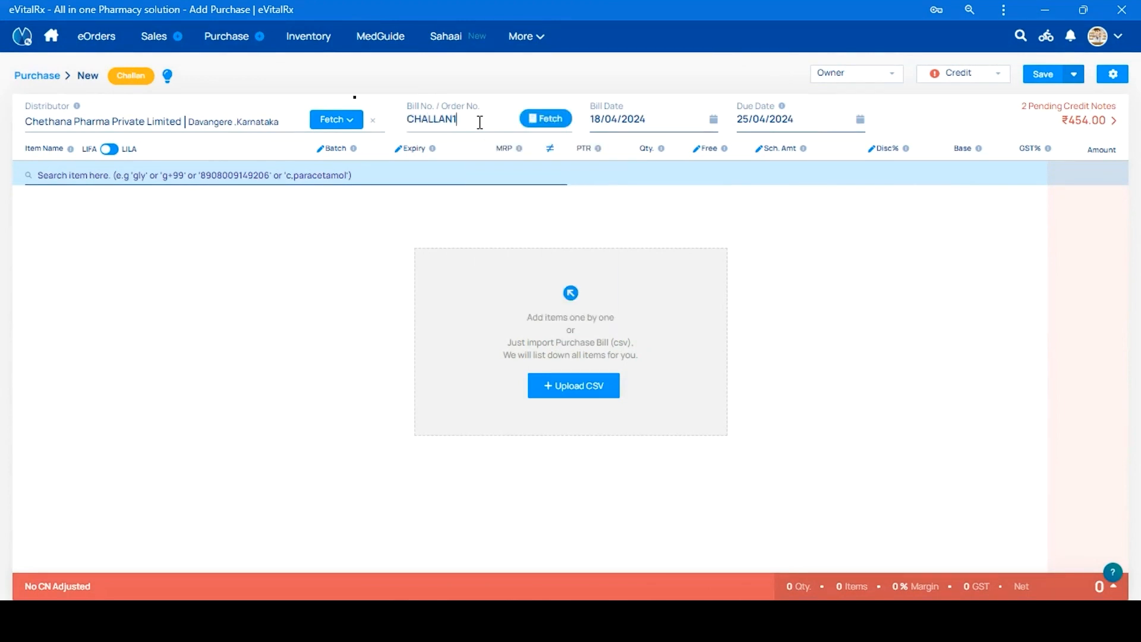
pyautogui.click(469, 179)
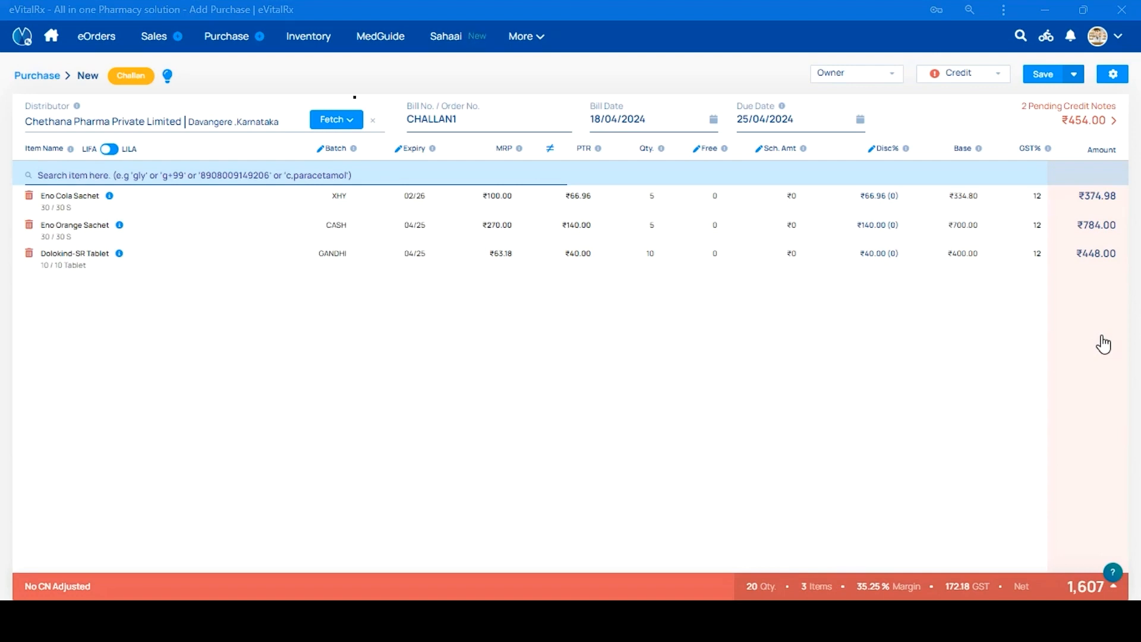
pyautogui.click(1043, 76)
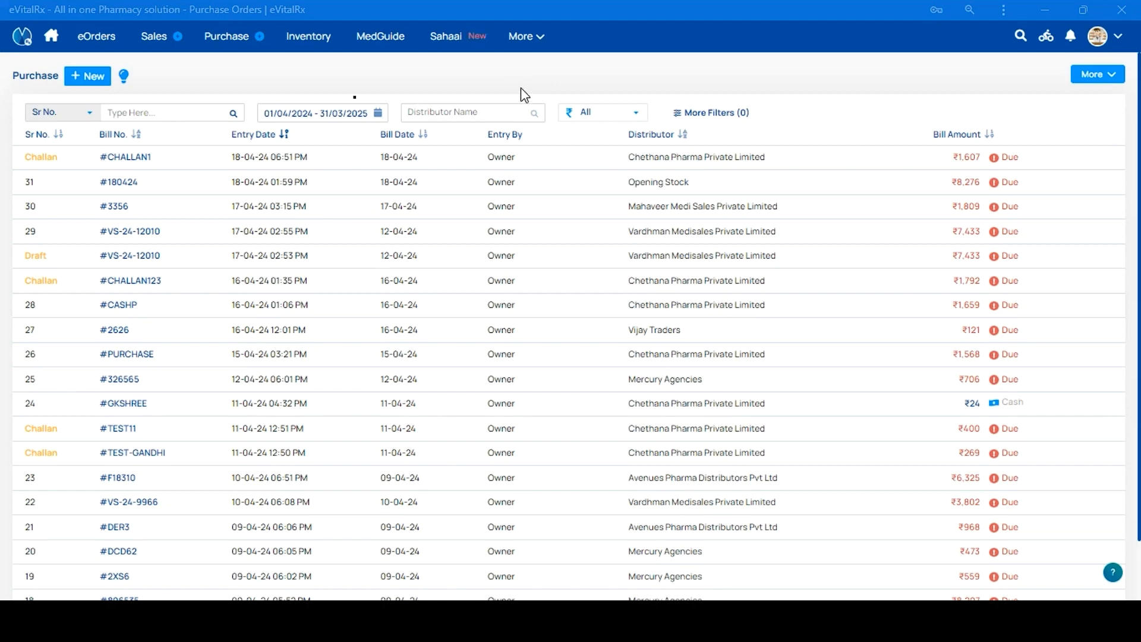
# Start a new purchase with Chethana Pharma Private Limited as the distributor
pyautogui.moveTo(238, 38)
pyautogui.click(273, 69)
pyautogui.click(177, 127)
pyautogui.write('C')
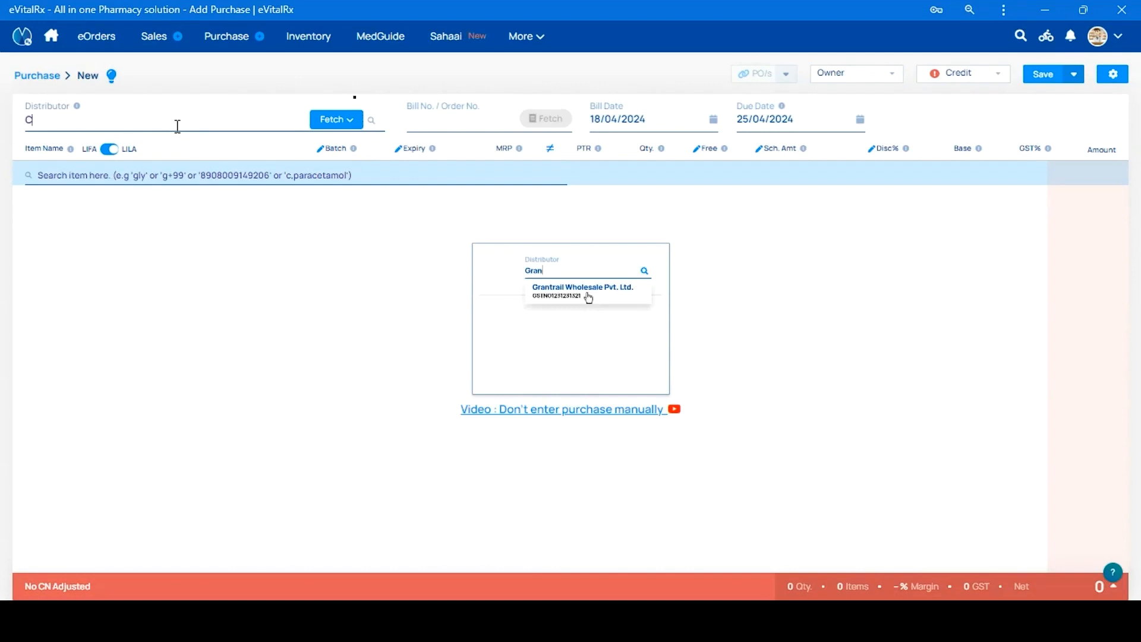
pyautogui.write('heth')
pyautogui.click(182, 143)
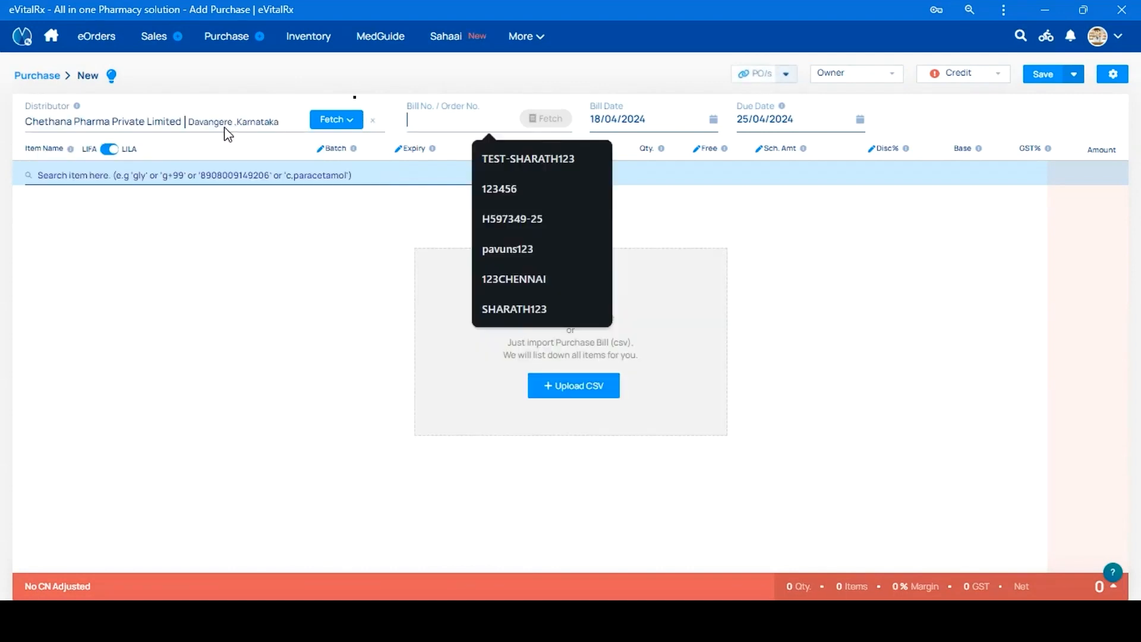
# Fetch the distributor's challans and compare TEST-GANDHI, TEST11 and CHALLAN123
pyautogui.click(336, 119)
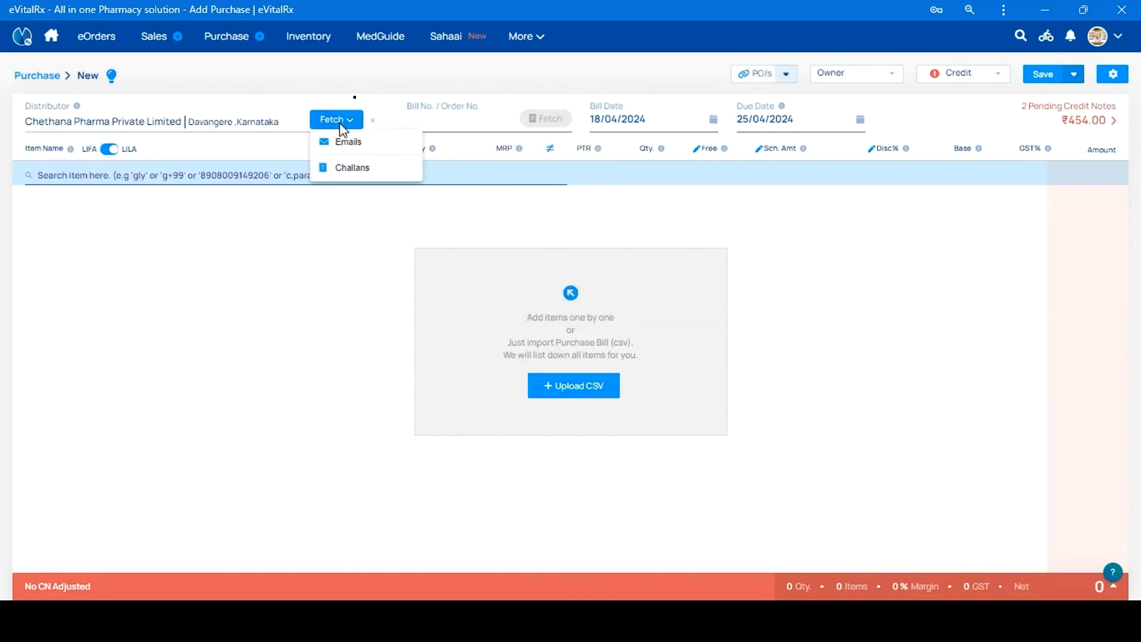
pyautogui.click(361, 172)
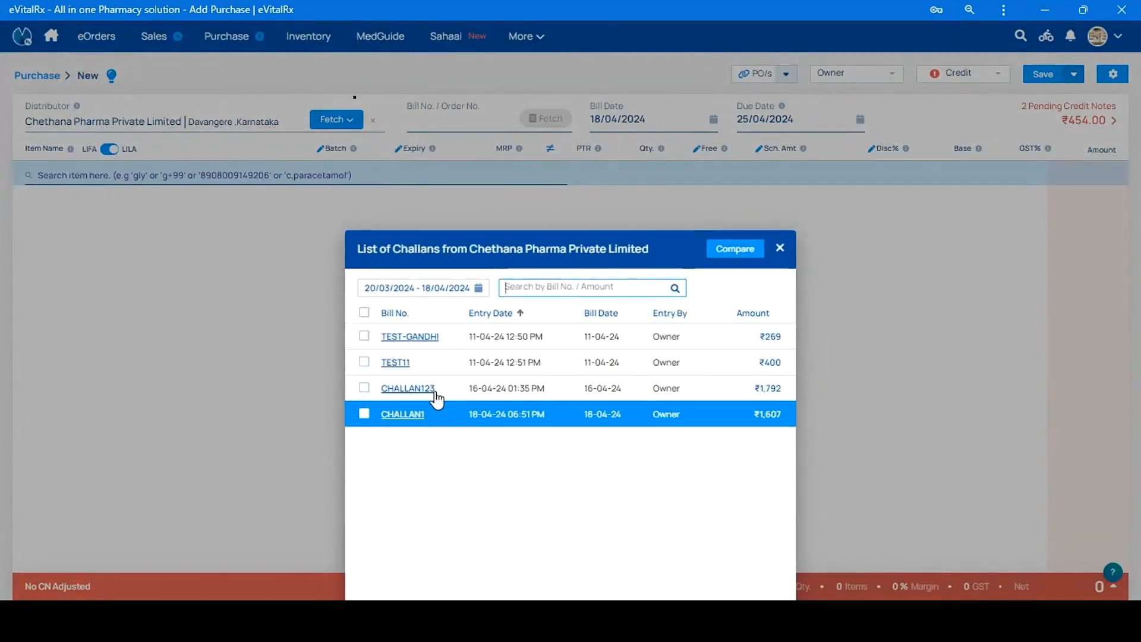
pyautogui.click(364, 337)
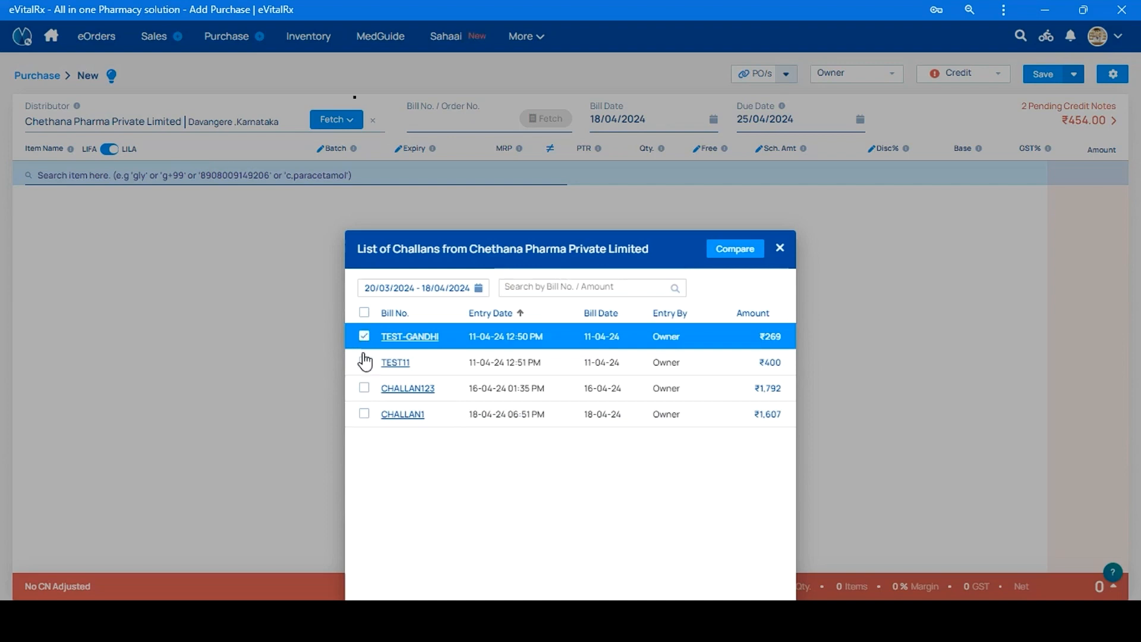
pyautogui.click(364, 361)
pyautogui.click(364, 389)
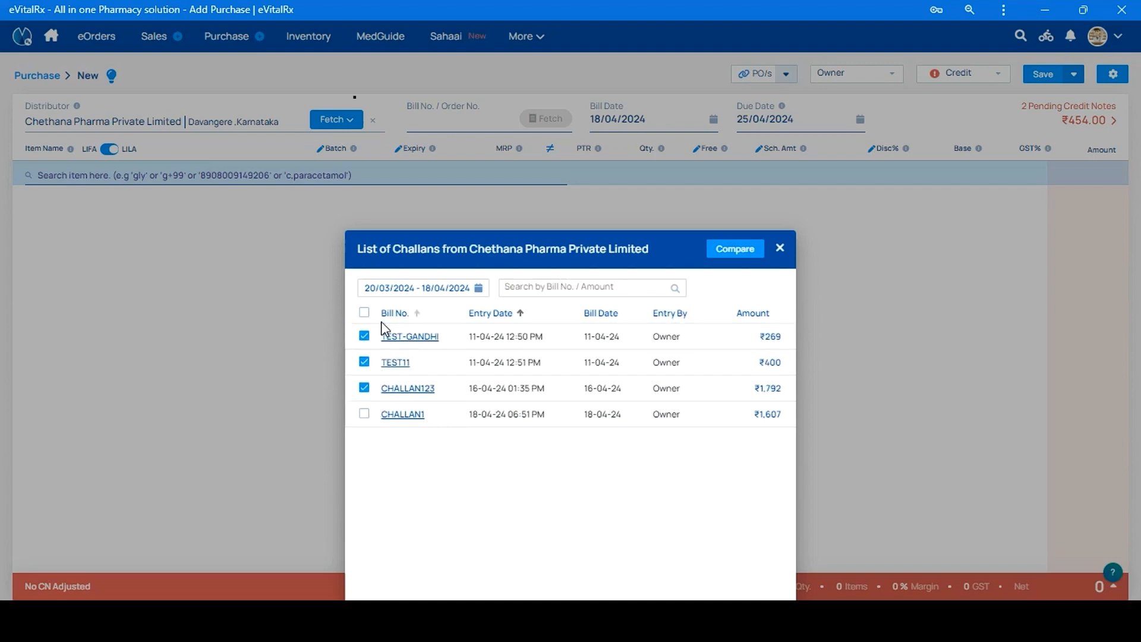
pyautogui.click(735, 250)
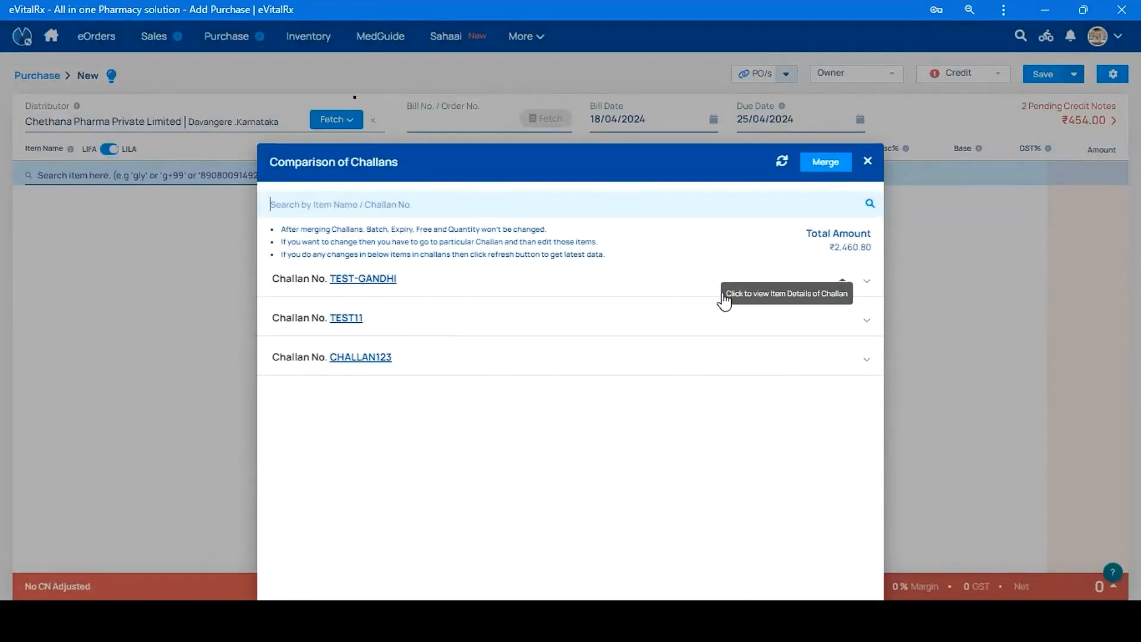
# Review the item details inside the compared challans and refresh the comparison to get the latest data
pyautogui.click(747, 285)
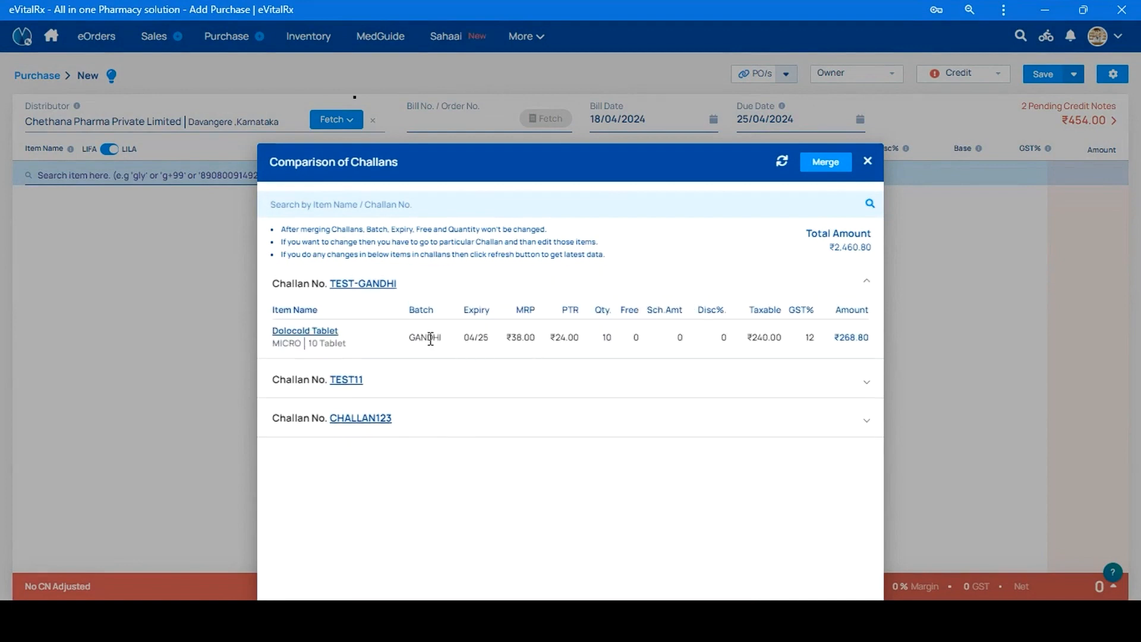
pyautogui.click(466, 380)
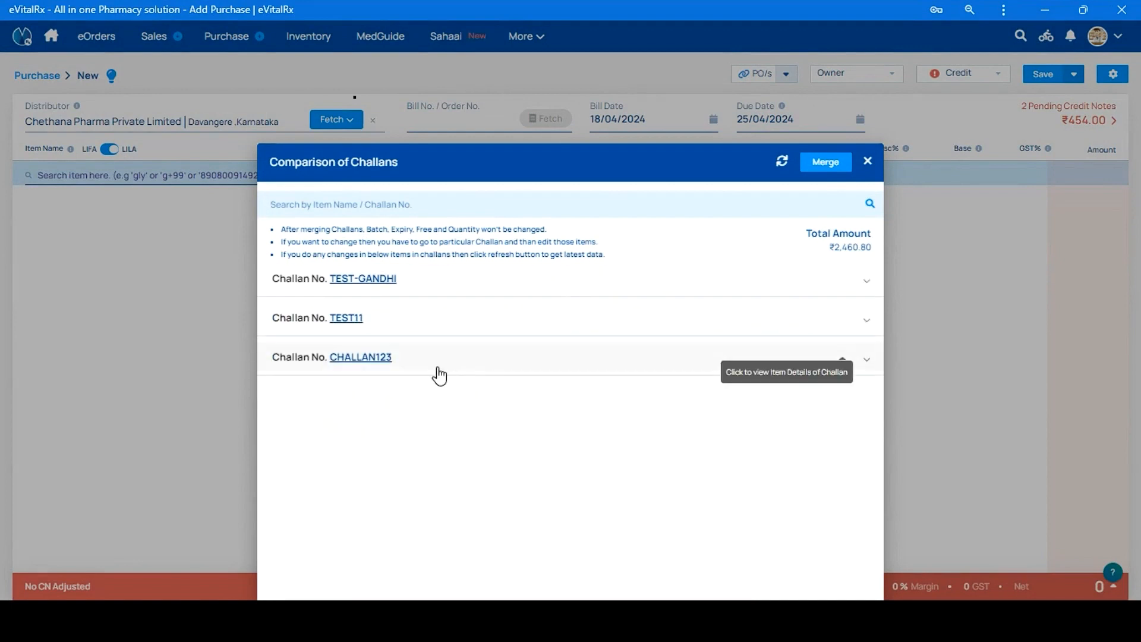
pyautogui.click(401, 331)
pyautogui.click(425, 413)
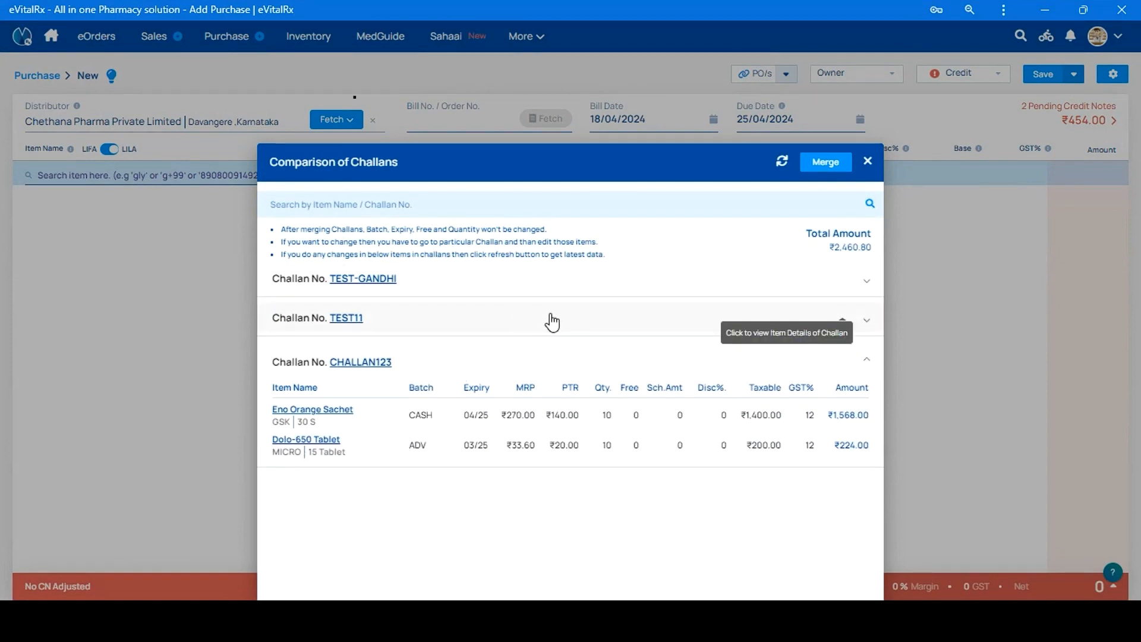
pyautogui.click(782, 162)
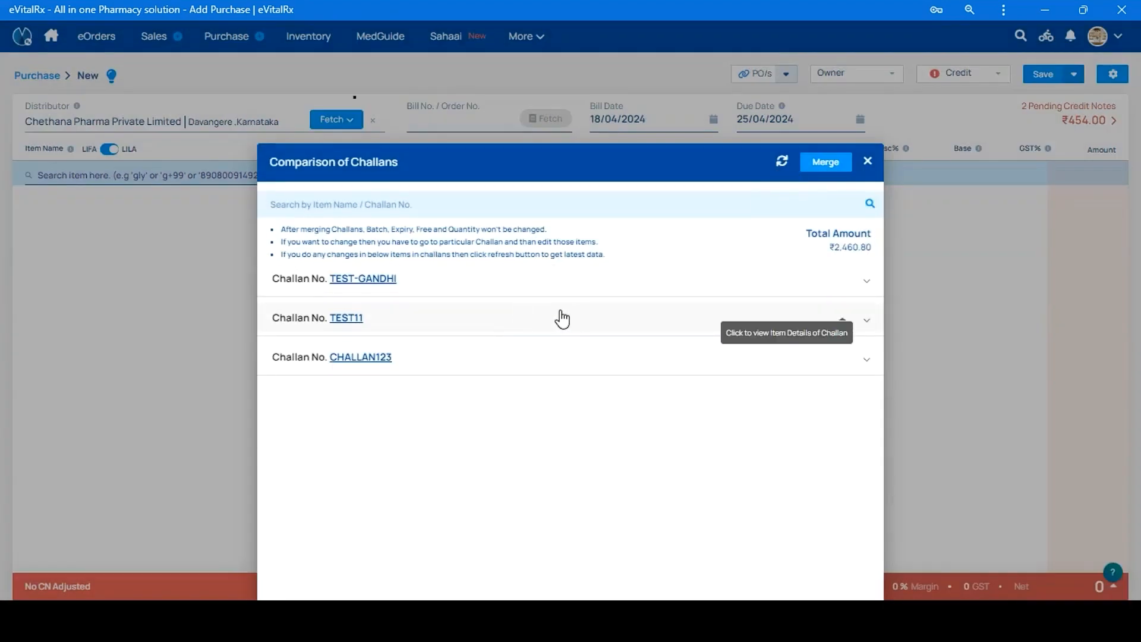
# Merge the three compared challans into the purchase and enter CHALLAN2 as its bill number
pyautogui.click(830, 171)
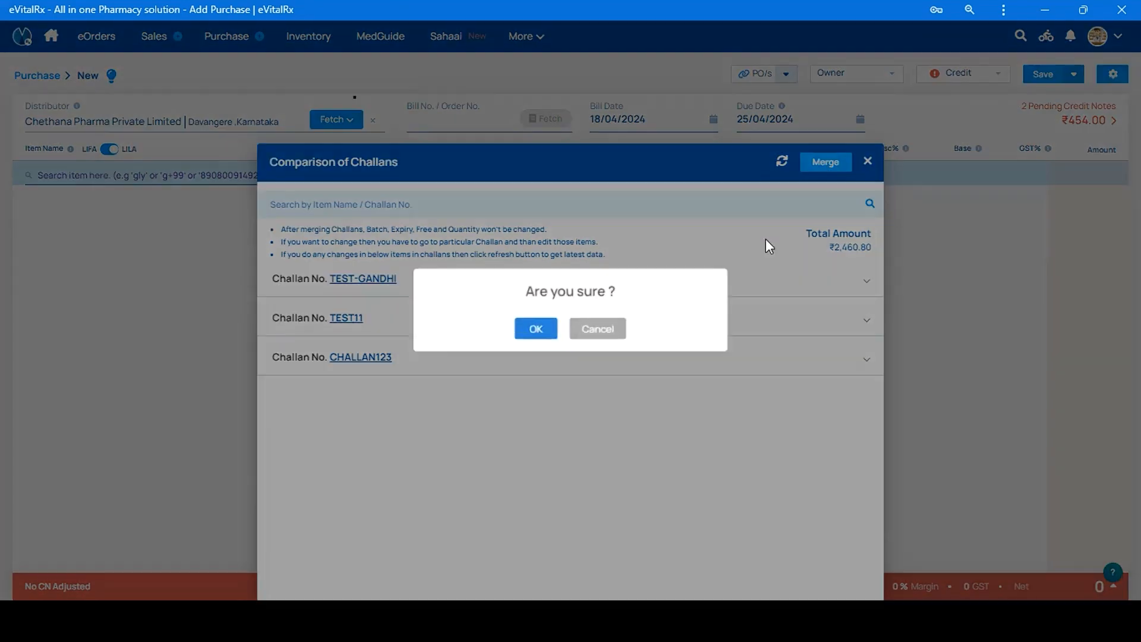
pyautogui.click(535, 331)
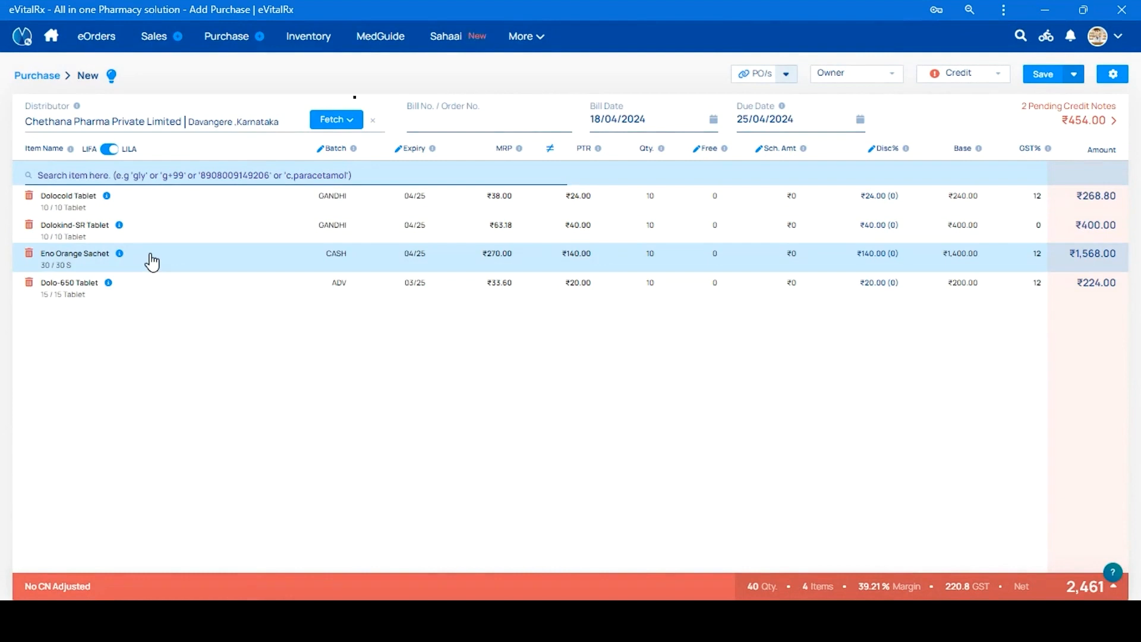
pyautogui.click(447, 123)
pyautogui.click(387, 364)
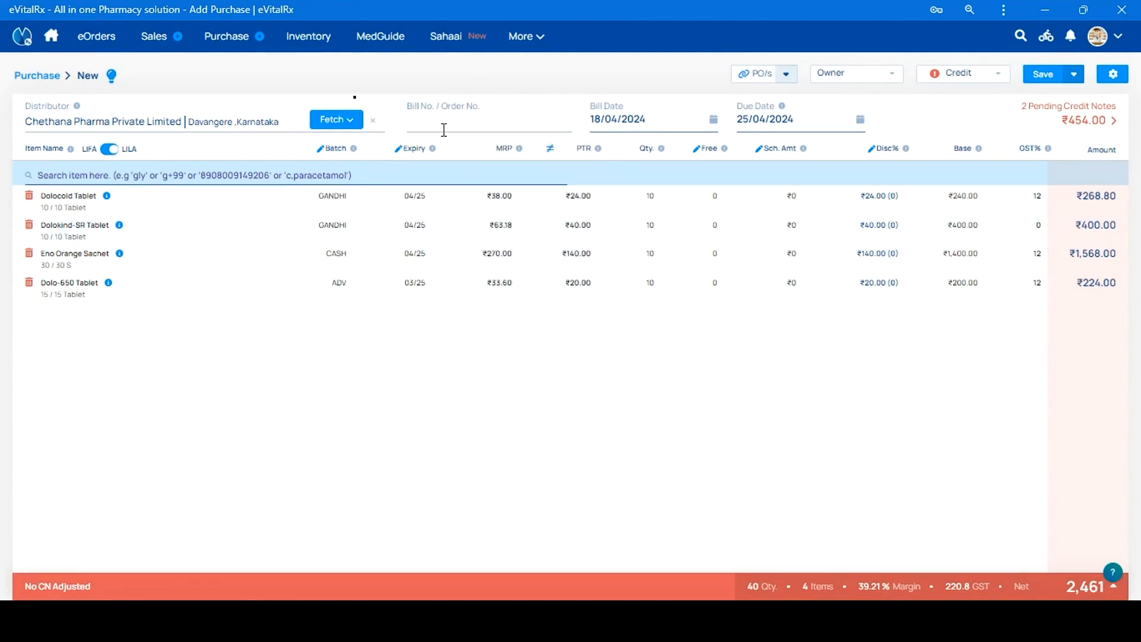
pyautogui.click(444, 130)
pyautogui.click(1109, 336)
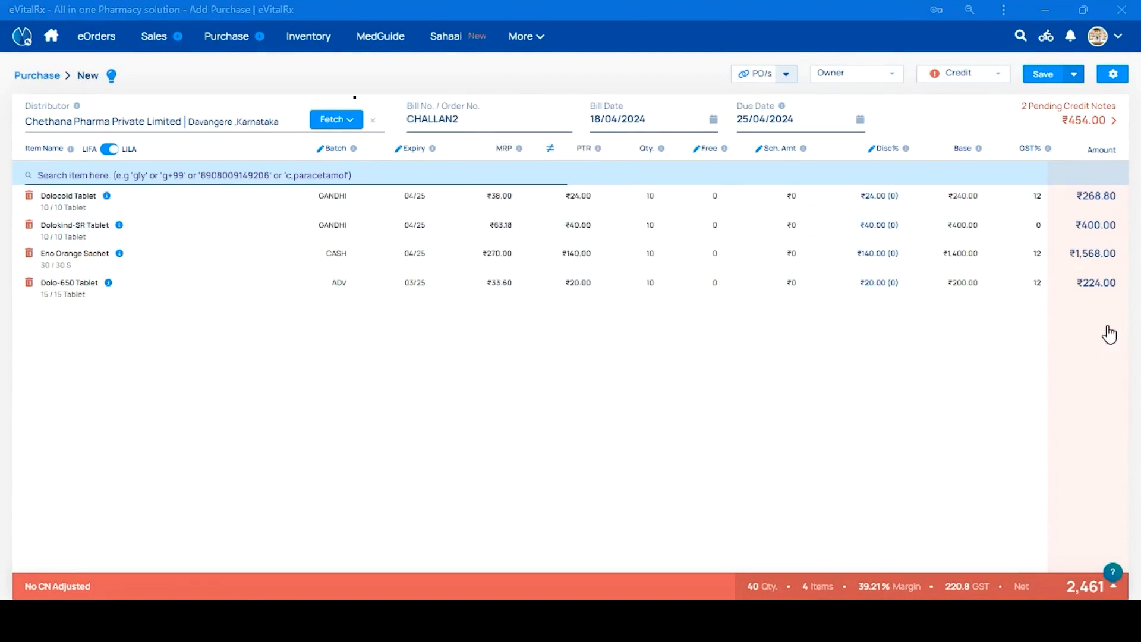
# Save the merged purchase without applying a credit note
pyautogui.click(1046, 76)
pyautogui.click(809, 366)
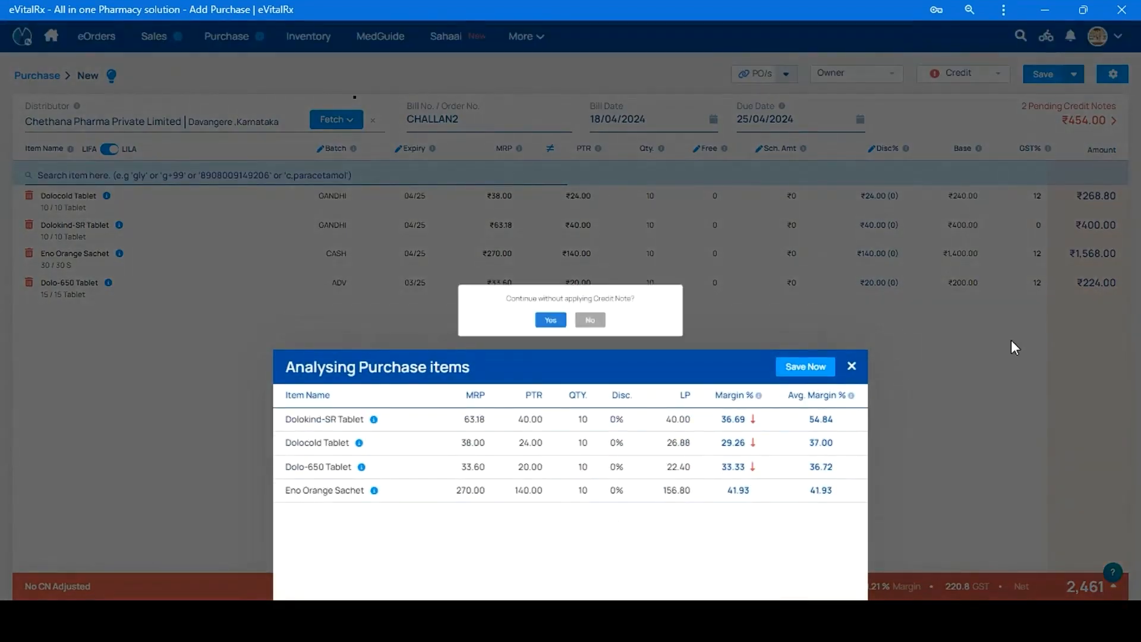
pyautogui.click(543, 326)
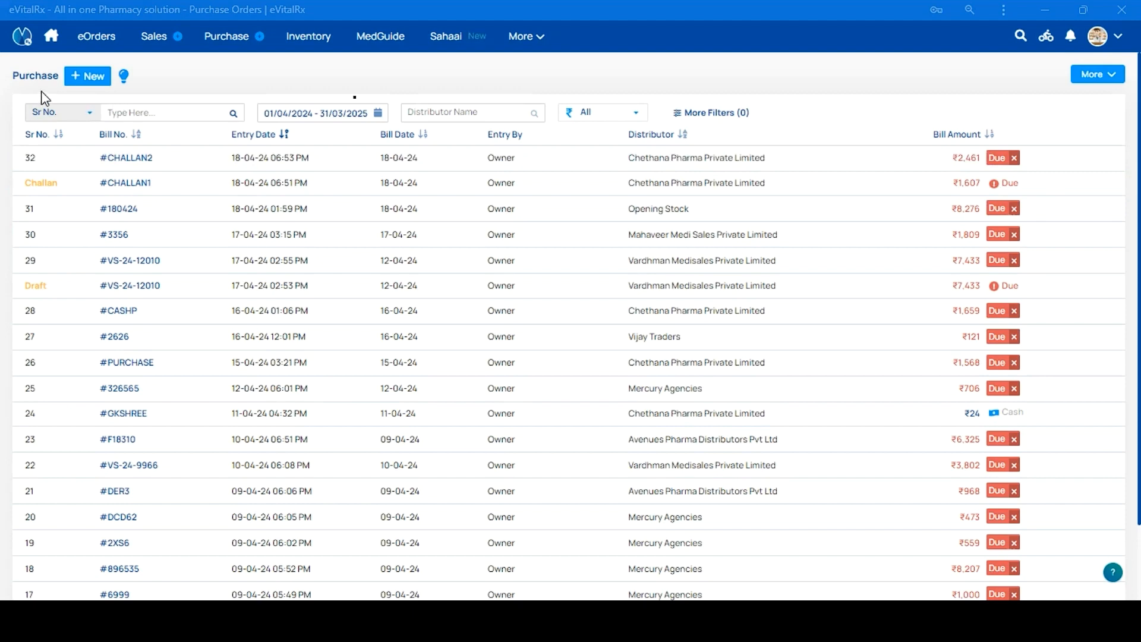
# Generate a purchase from the saved CHALLAN1 challan and bring that challan into the comparison
pyautogui.click(189, 194)
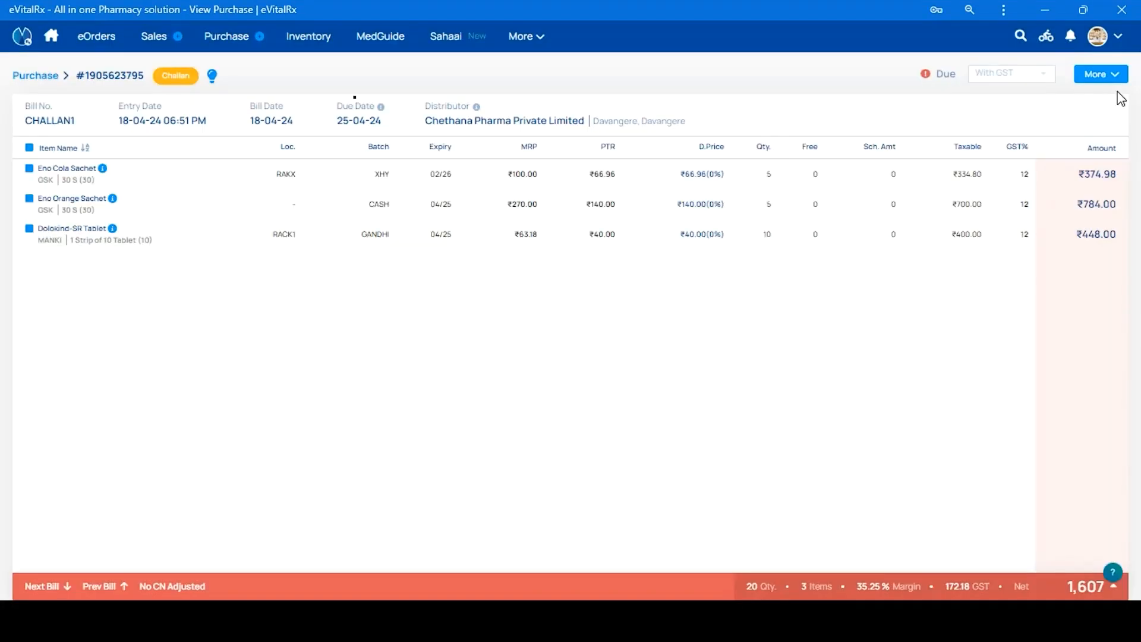
pyautogui.click(1101, 74)
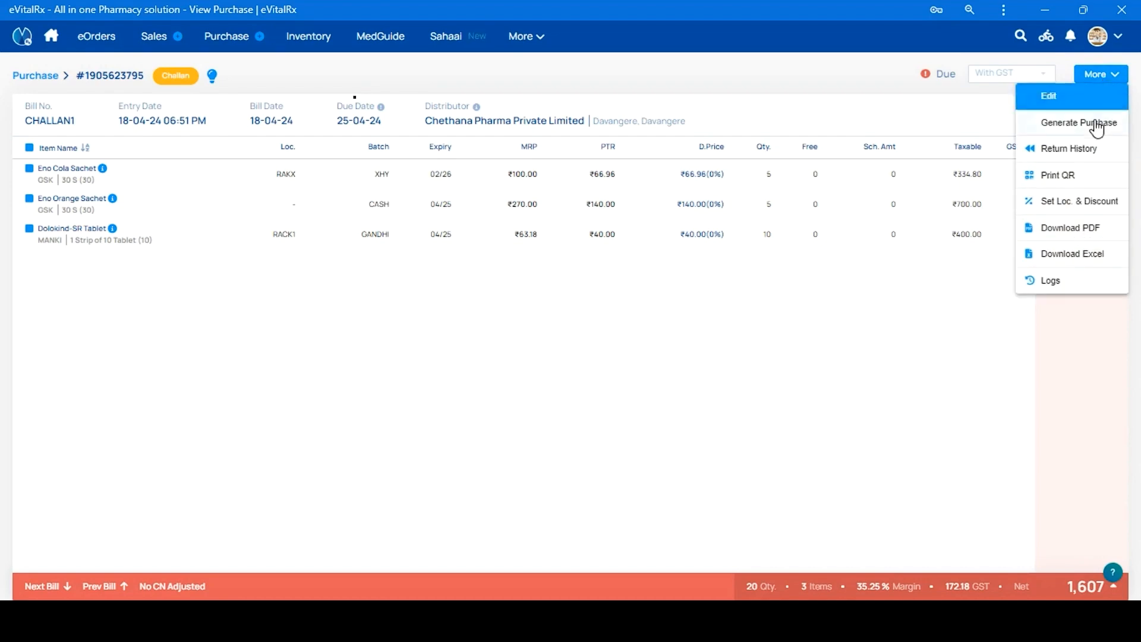
pyautogui.click(1073, 126)
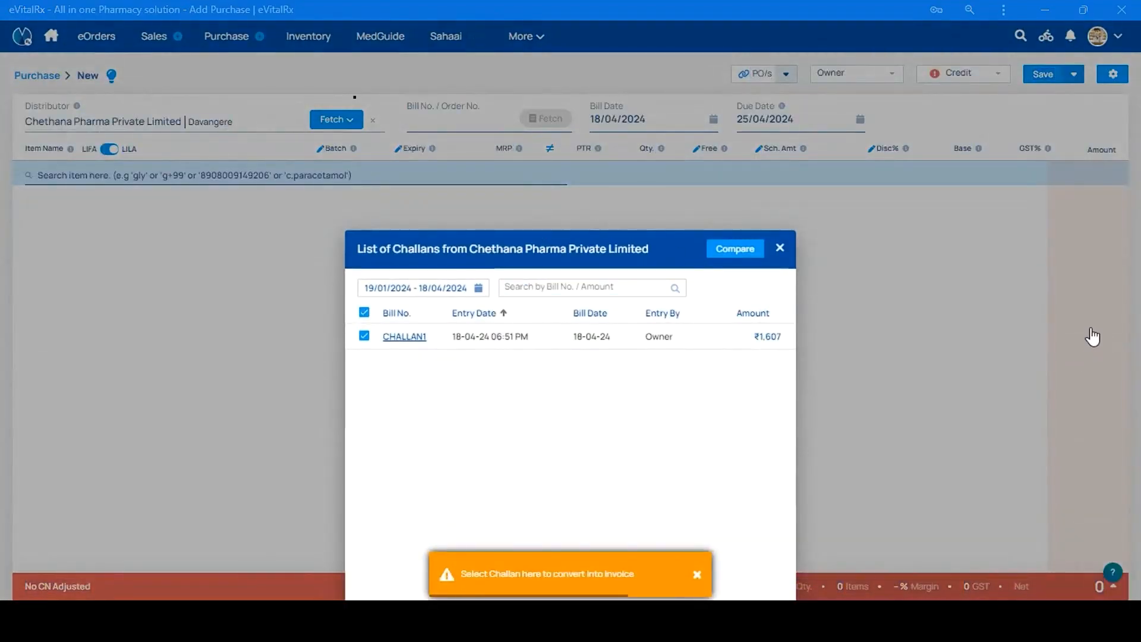
pyautogui.click(373, 345)
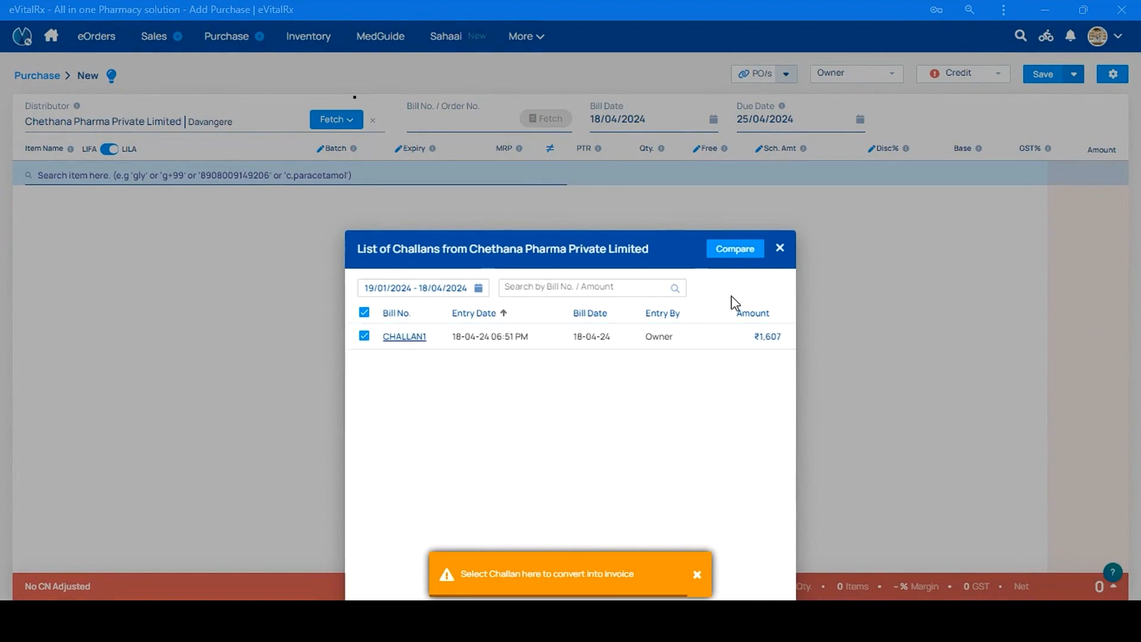
pyautogui.click(744, 254)
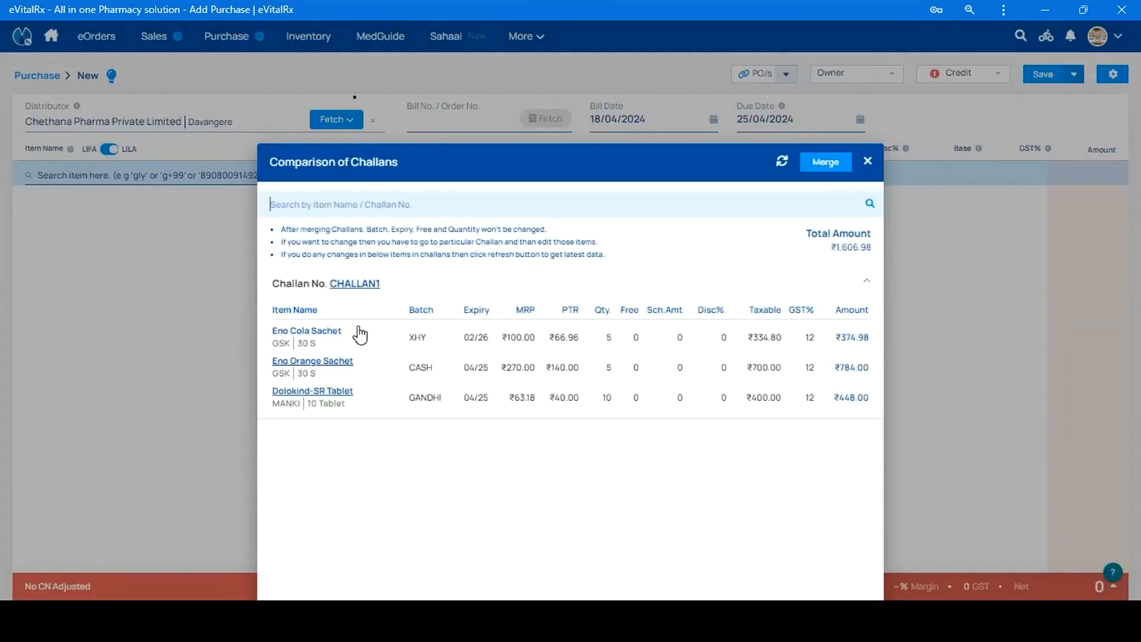
# Merge CHALLAN1 into the purchase and save it with bill number 1CHALLAN
pyautogui.click(829, 164)
pyautogui.click(529, 329)
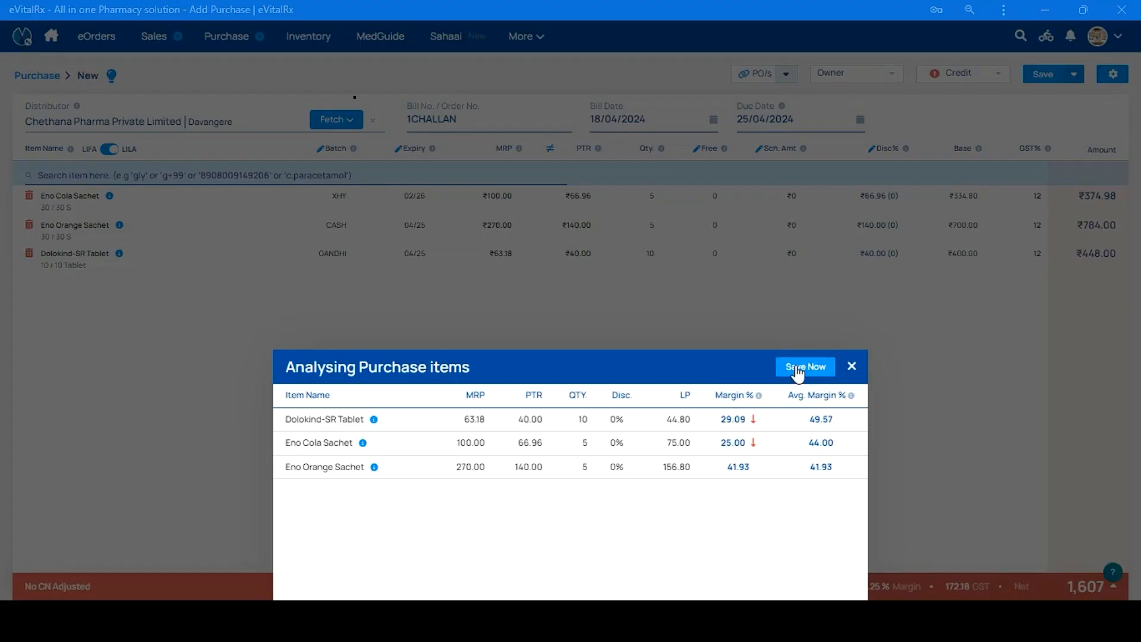
pyautogui.click(795, 369)
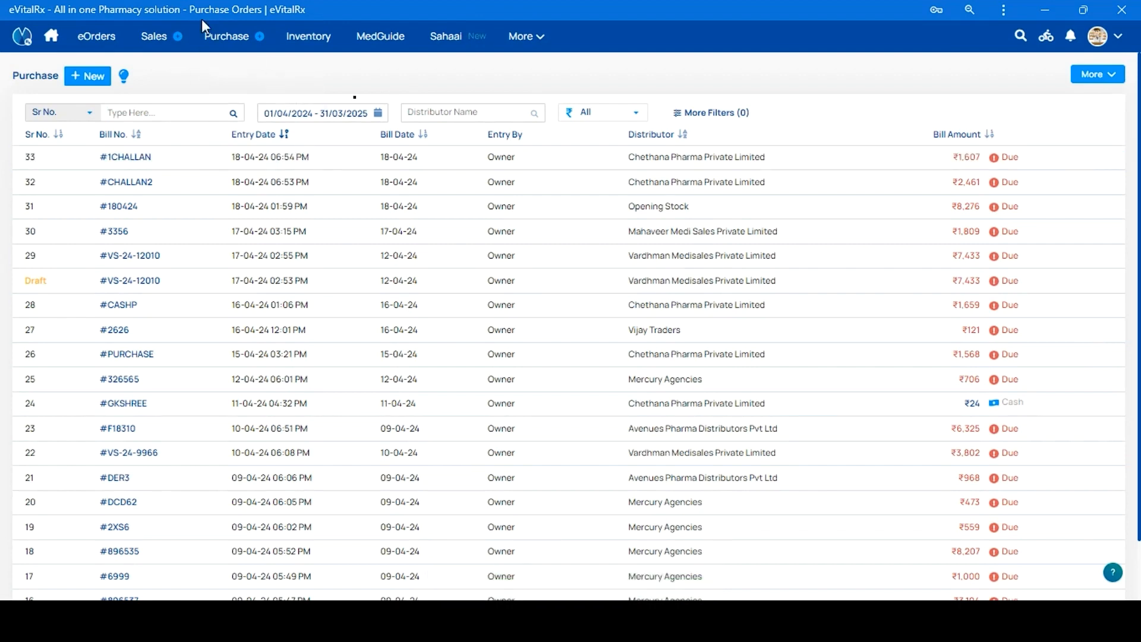
# Create a purchase return for Chethana Pharma Private Limited with Dolokind-SR Tablet and Eno Orange Sachet, and save it as a Delivery Challan
pyautogui.moveTo(217, 37)
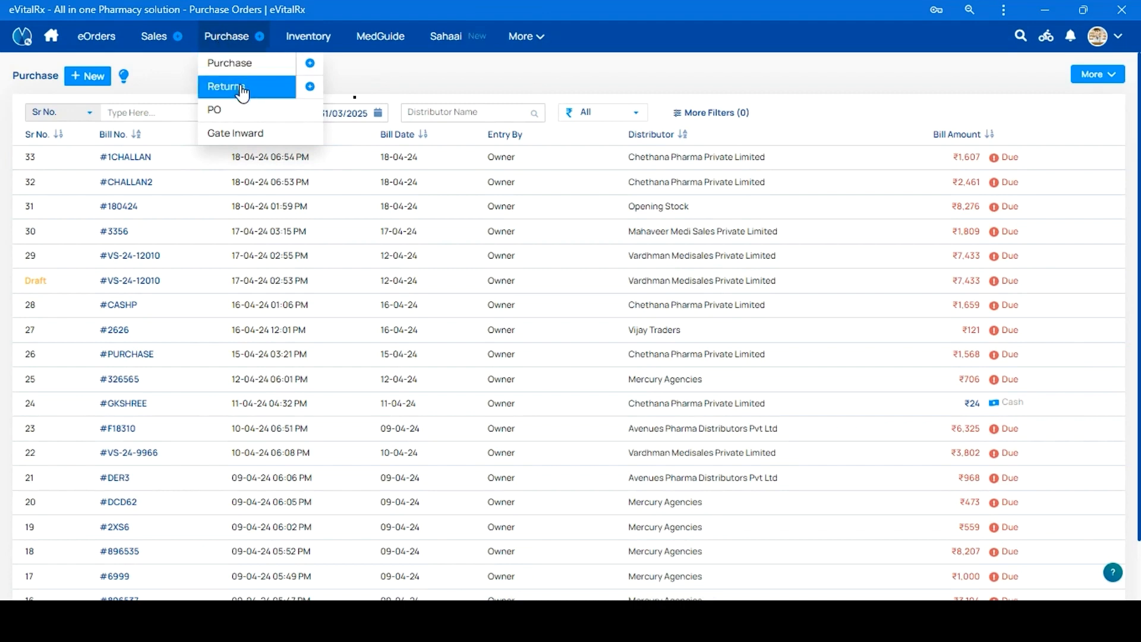
pyautogui.click(310, 96)
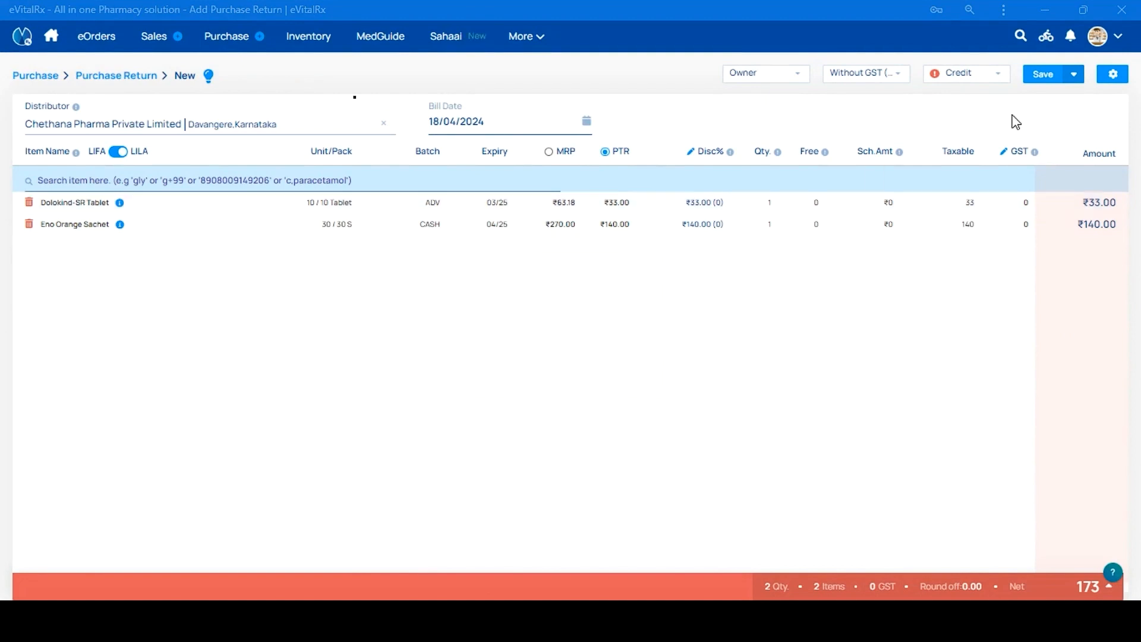
pyautogui.click(1113, 73)
pyautogui.click(583, 453)
pyautogui.click(702, 417)
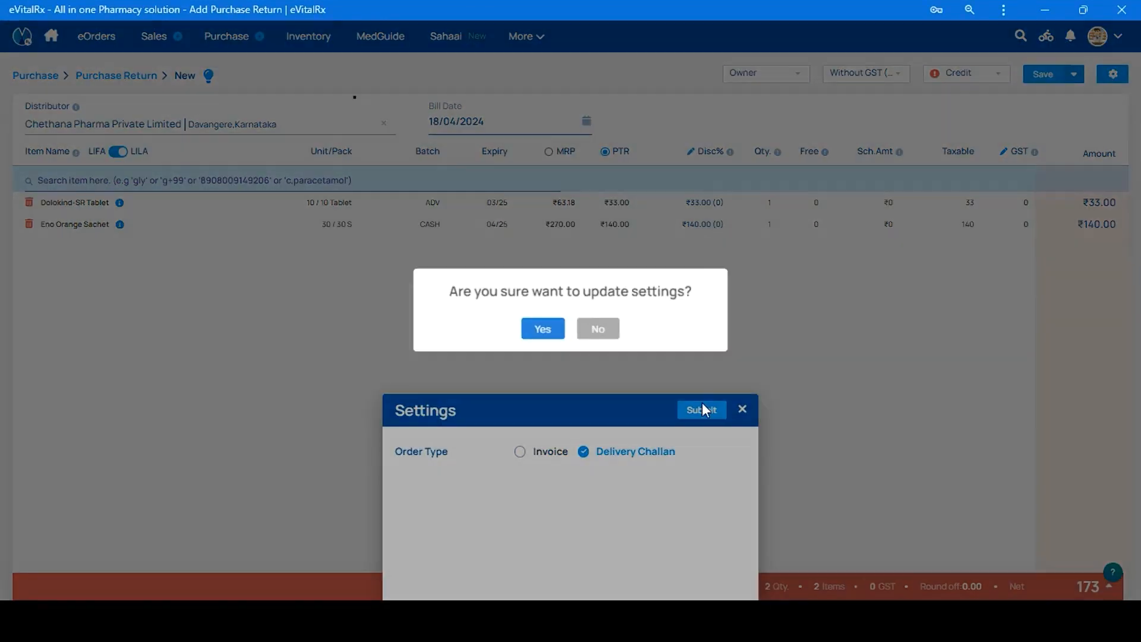
pyautogui.click(543, 331)
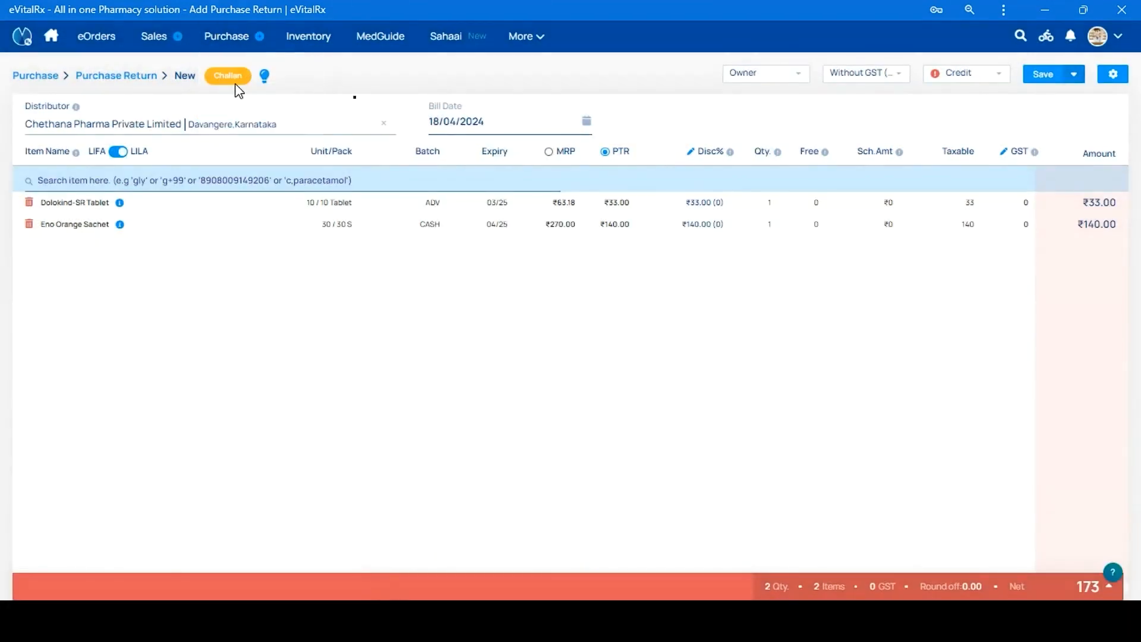
pyautogui.click(1044, 74)
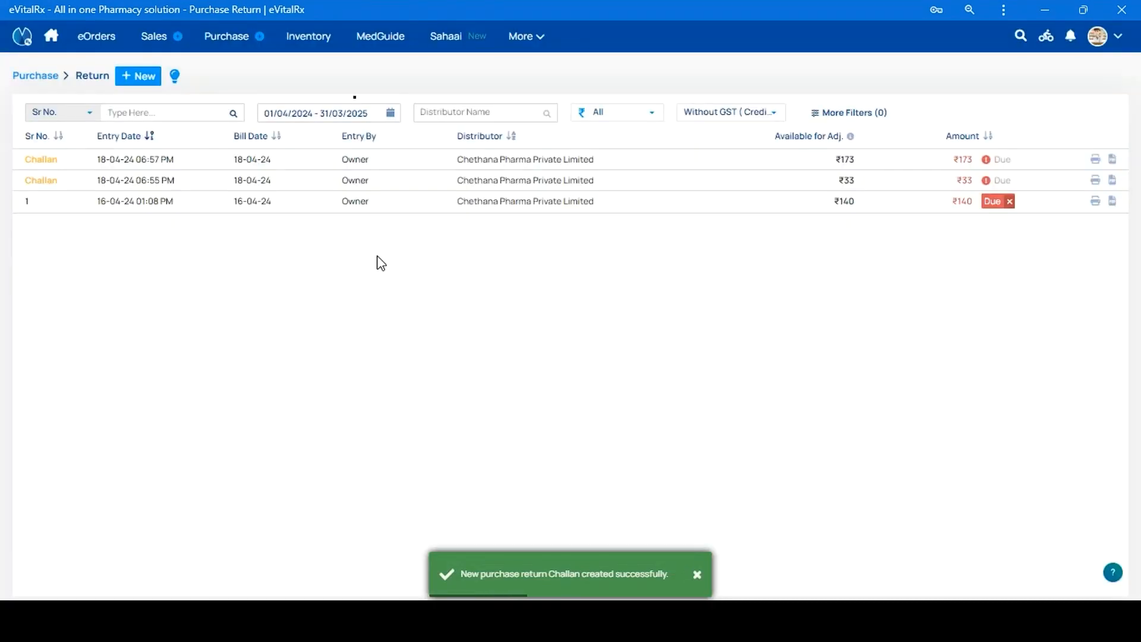